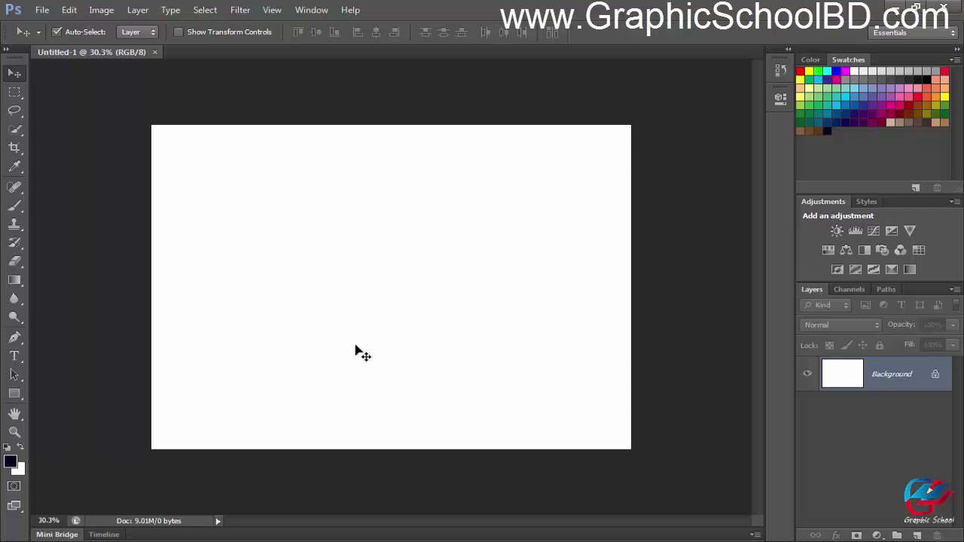
- Open the image preview.jpg from the Desktop folder
{"action": "key", "text": "ctrl+o"}
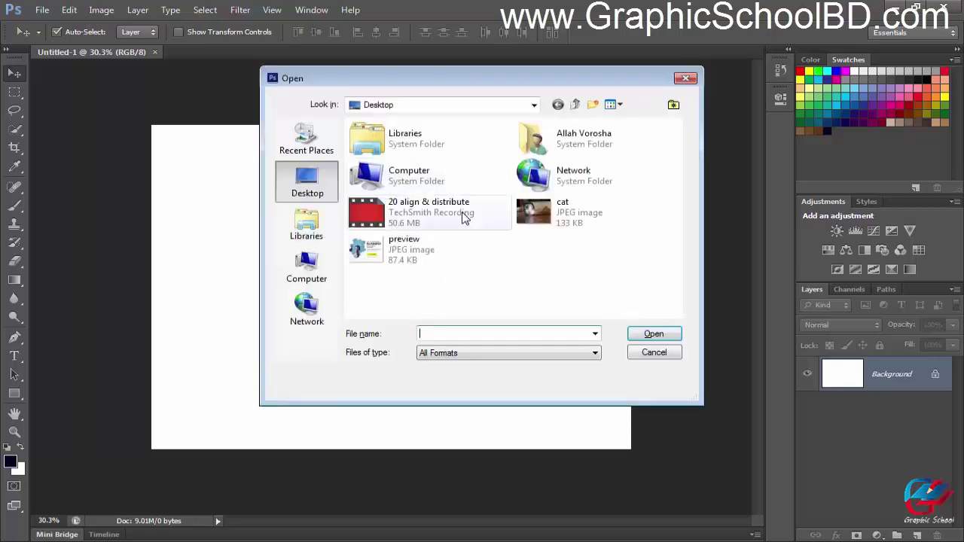
{"action": "left_click", "coordinate": [426, 252]}
{"action": "left_click", "coordinate": [654, 334]}
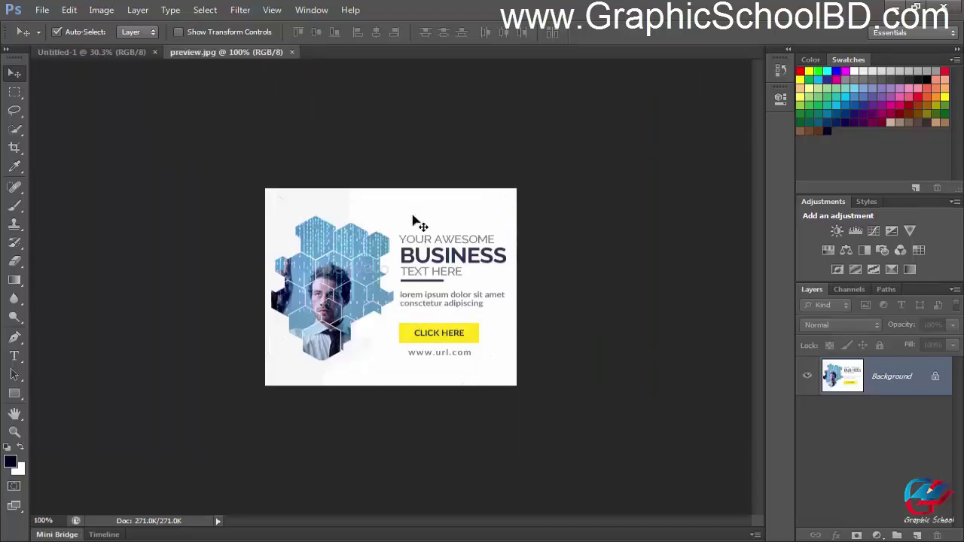
- Examine the business banner up close, especially the blue hexagon portrait area
{"action": "scroll", "coordinate": [391, 267], "scroll_direction": "up", "scroll_amount": 5}
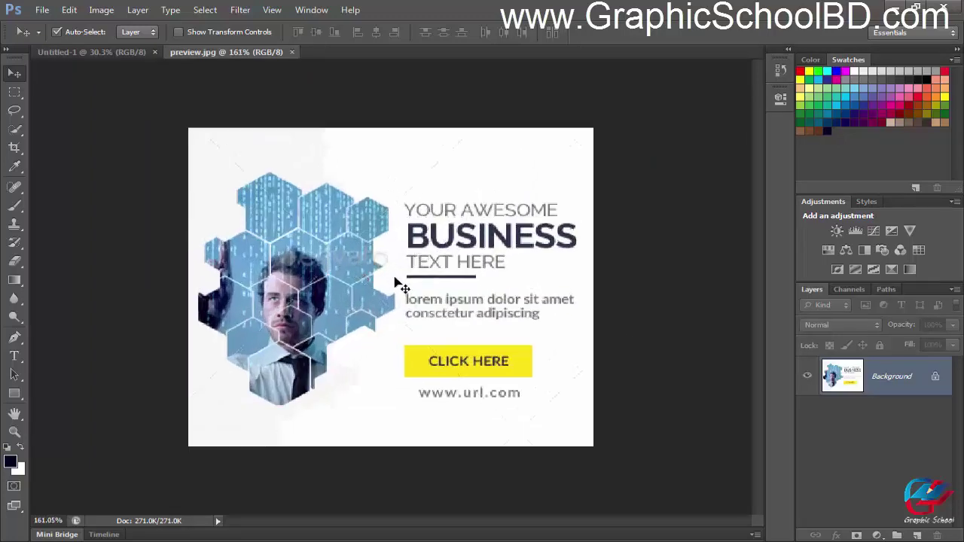
{"action": "scroll", "coordinate": [316, 316], "scroll_direction": "down", "scroll_amount": 1}
{"action": "scroll", "coordinate": [225, 341], "scroll_direction": "up", "scroll_amount": 2}
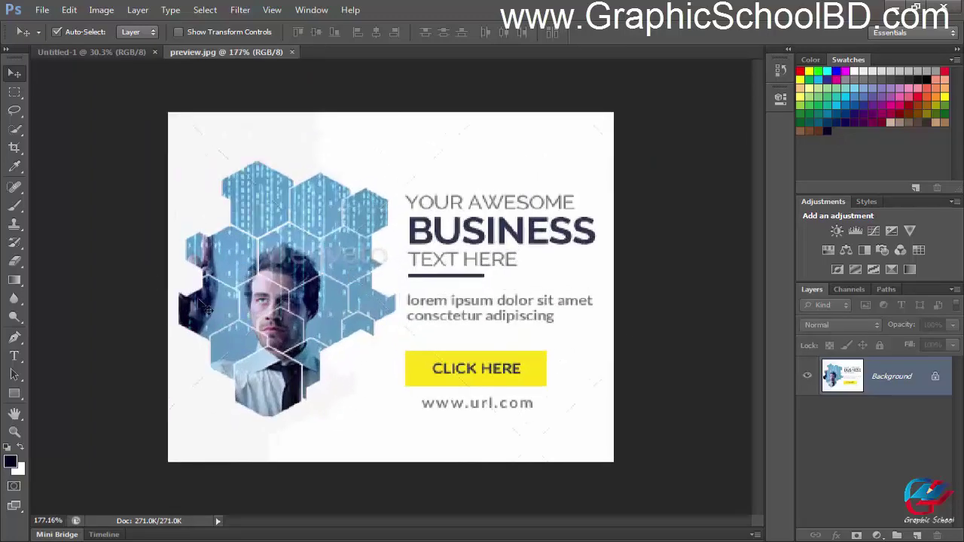
{"action": "scroll", "coordinate": [204, 309], "scroll_direction": "up", "scroll_amount": 2}
{"action": "scroll", "coordinate": [156, 336], "scroll_direction": "up", "scroll_amount": 1}
{"action": "scroll", "coordinate": [165, 319], "scroll_direction": "up", "scroll_amount": 3}
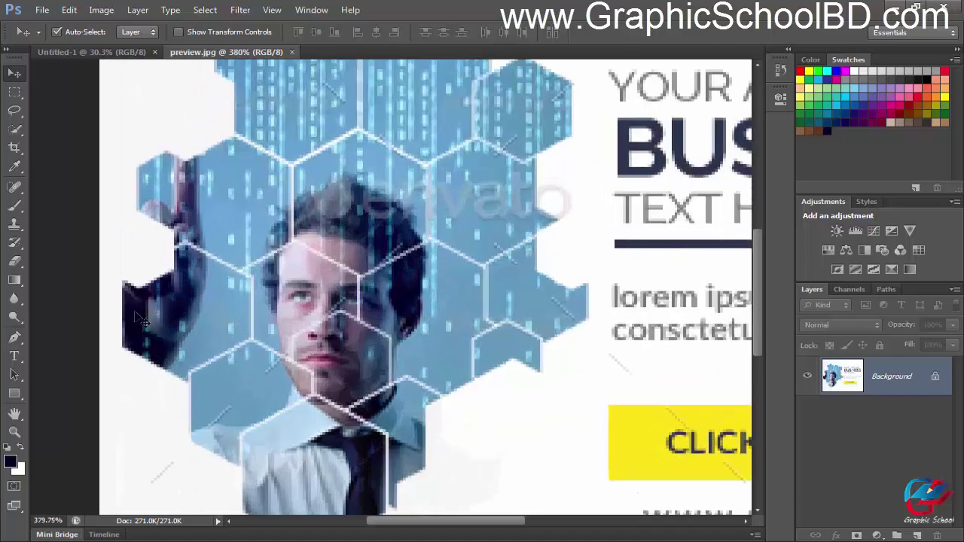
{"action": "scroll", "coordinate": [260, 293], "scroll_direction": "down", "scroll_amount": 3}
{"action": "scroll", "coordinate": [267, 168], "scroll_direction": "up", "scroll_amount": 3}
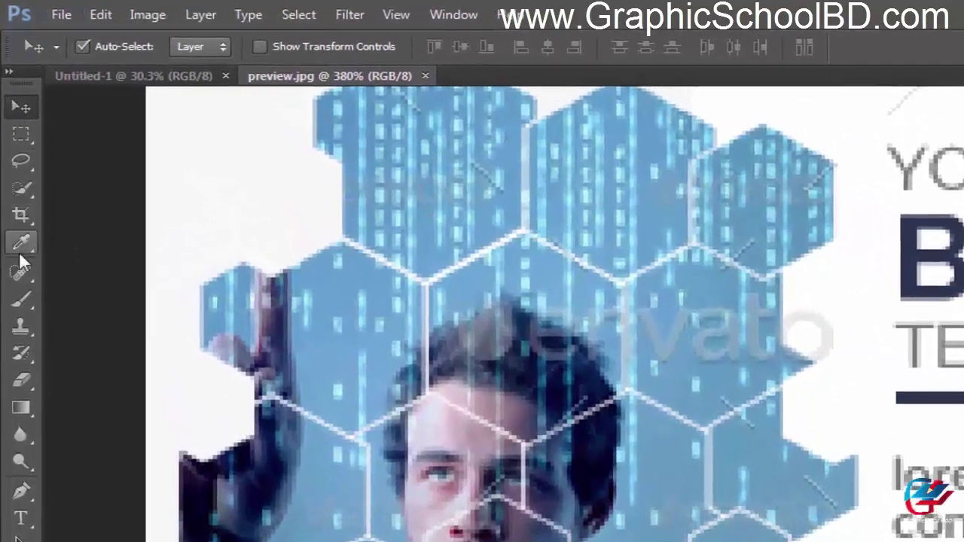
- Sample the hexagons' light blue from the banner as the foreground colour with the Eyedropper Tool
{"action": "left_click", "coordinate": [20, 235]}
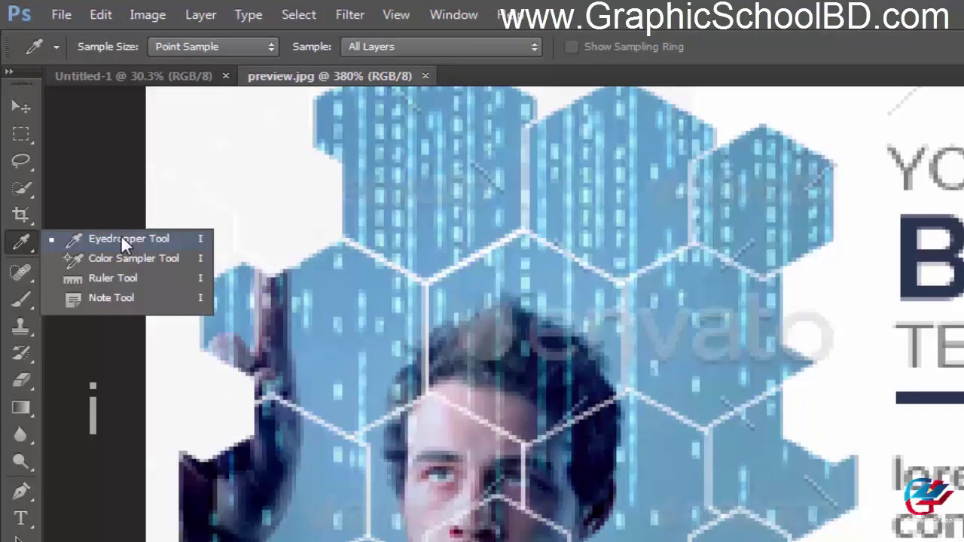
{"action": "left_click", "coordinate": [123, 239]}
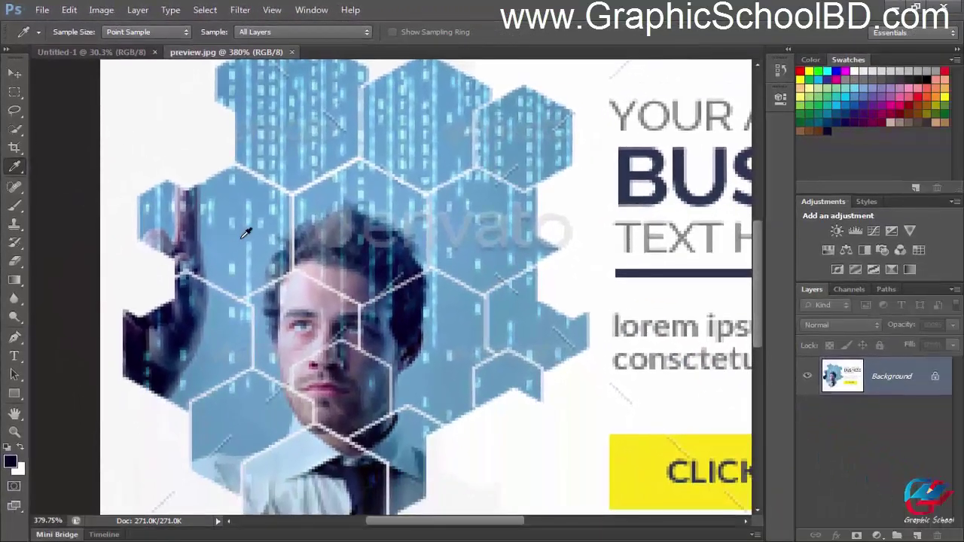
{"action": "scroll", "coordinate": [534, 230], "scroll_direction": "down", "scroll_amount": 2}
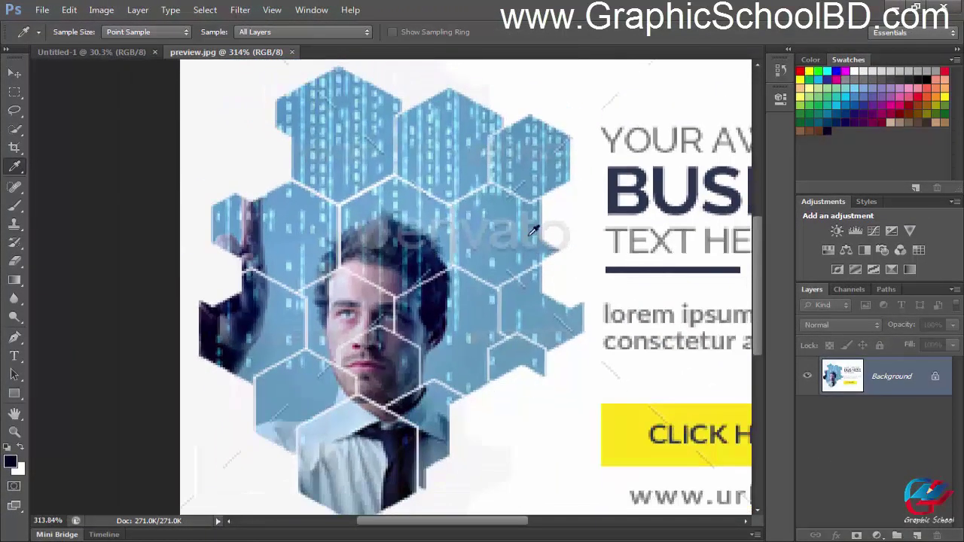
{"action": "scroll", "coordinate": [347, 220], "scroll_direction": "up", "scroll_amount": 1}
{"action": "scroll", "coordinate": [296, 209], "scroll_direction": "up", "scroll_amount": 1}
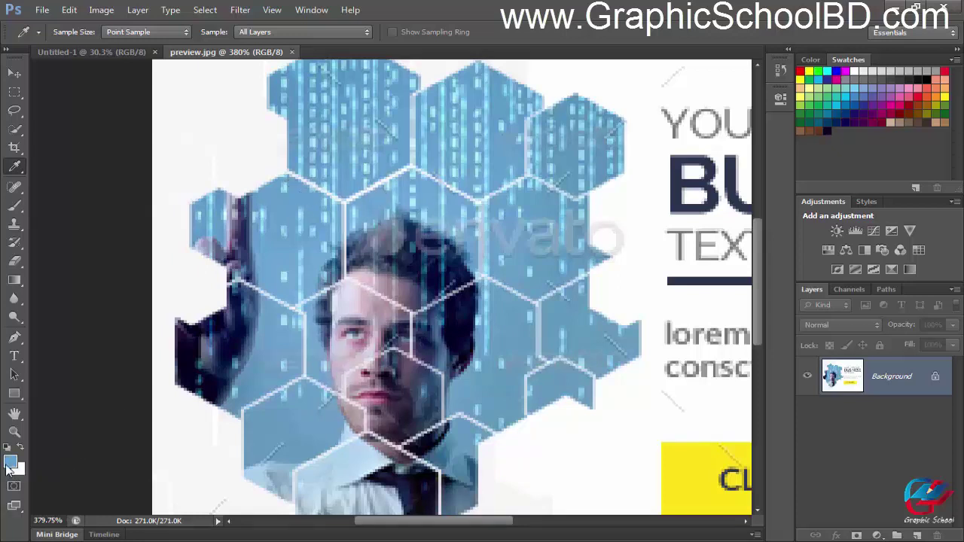
{"action": "left_click", "coordinate": [367, 303]}
{"action": "left_click", "coordinate": [300, 185]}
{"action": "key", "text": "ctrl+0"}
- Draw a wide rectangle in the sampled blue on the upper half of the Untitled-1 canvas
{"action": "left_click", "coordinate": [89, 53]}
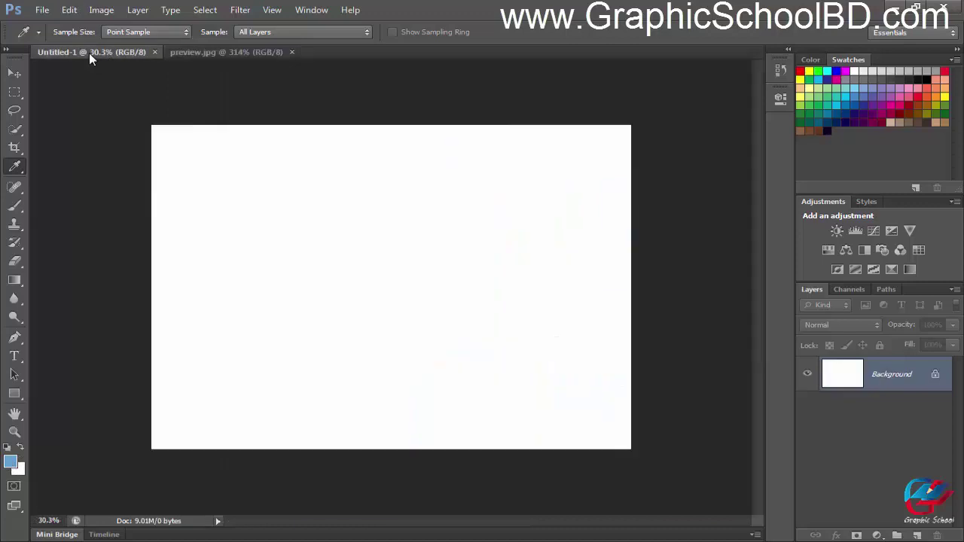
{"action": "left_click", "coordinate": [18, 360]}
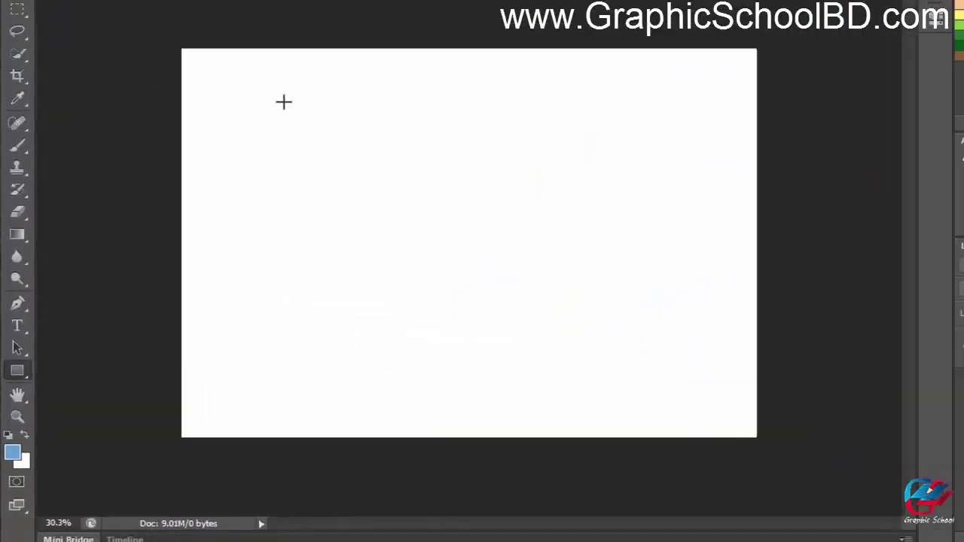
{"action": "left_click_drag", "start_coordinate": [306, 67], "coordinate": [683, 252]}
{"action": "left_click_drag", "start_coordinate": [526, 312], "coordinate": [528, 313]}
- Reposition the blue rectangle near the canvas's upper edge and compare its colour with the banner in preview.jpg
{"action": "key", "text": "v"}
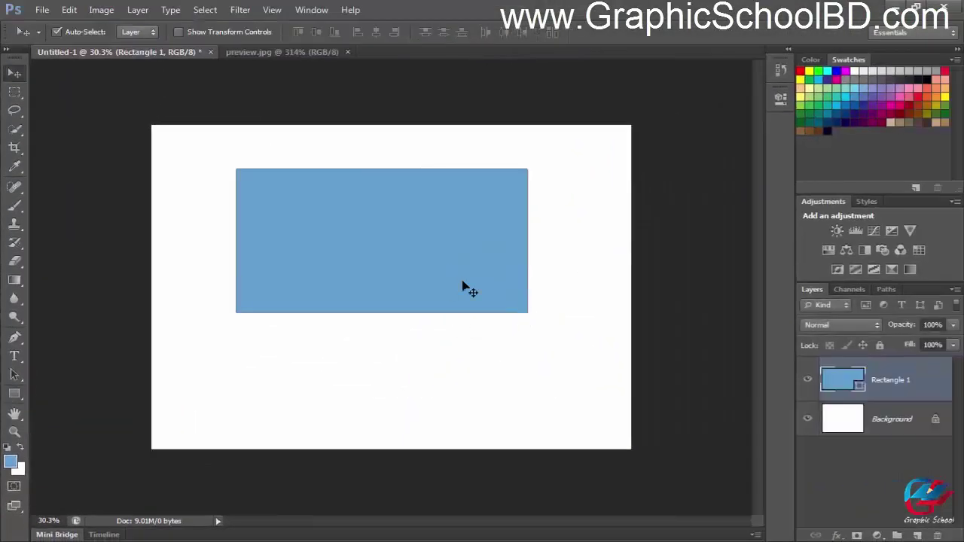
{"action": "left_click_drag", "start_coordinate": [456, 282], "coordinate": [341, 250]}
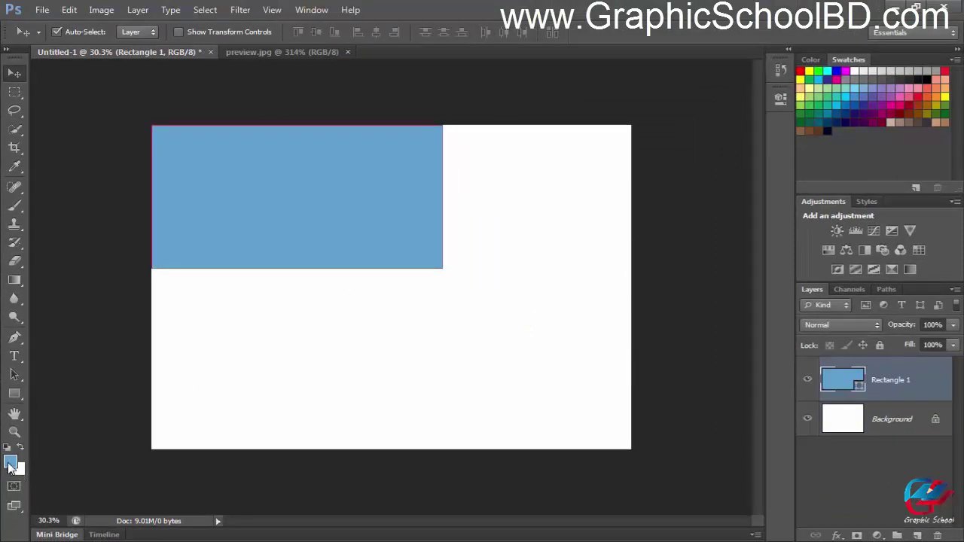
{"action": "left_click_drag", "start_coordinate": [426, 219], "coordinate": [363, 227]}
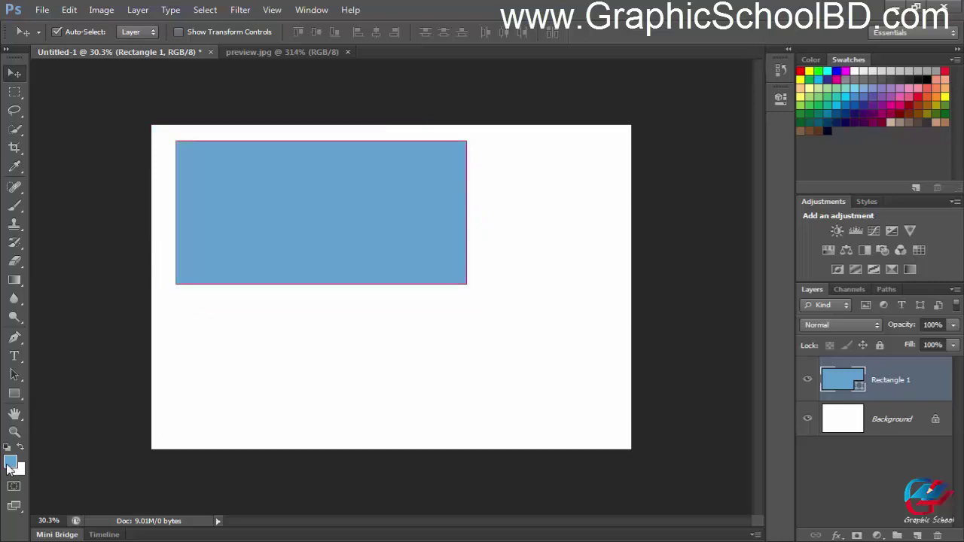
{"action": "left_click", "coordinate": [314, 51]}
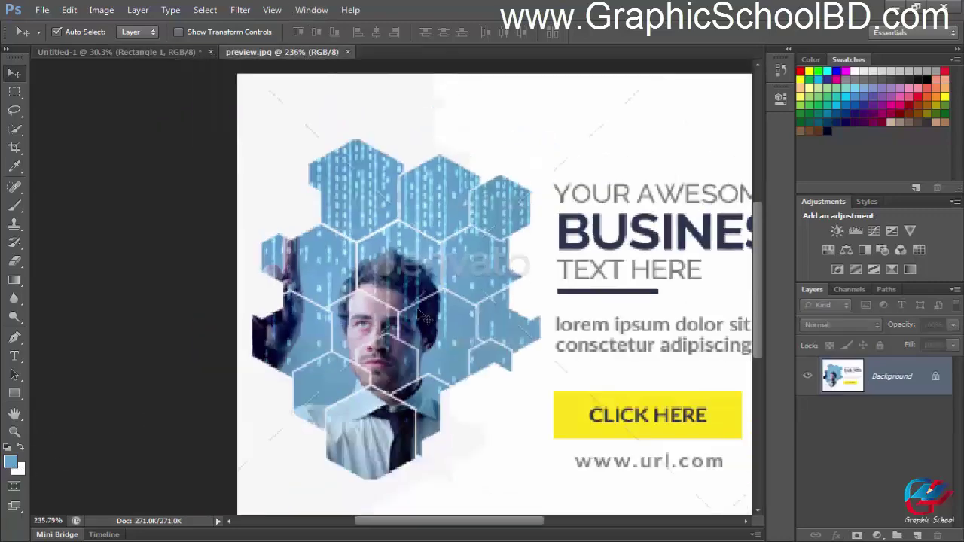
{"action": "left_click", "coordinate": [153, 53]}
{"action": "left_click_drag", "start_coordinate": [383, 228], "coordinate": [434, 229]}
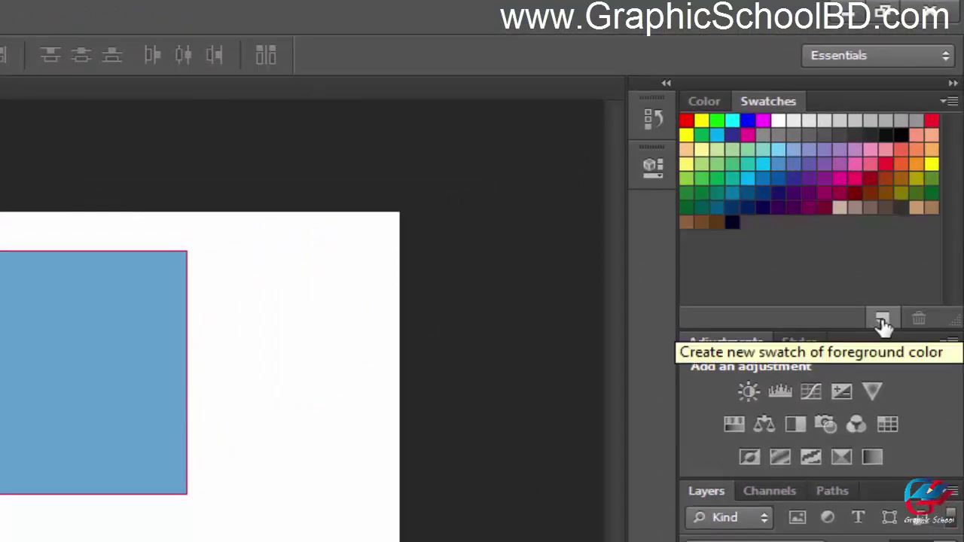
- Save the foreground colour as a new swatch named Blue
{"action": "left_click", "coordinate": [883, 322]}
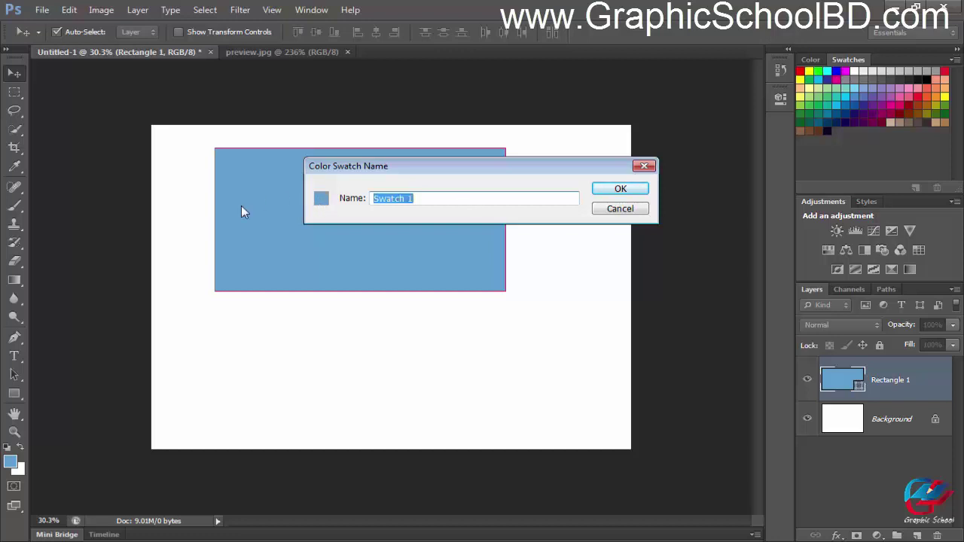
{"action": "key", "text": "BackSpace"}
{"action": "type", "text": "Blue"}
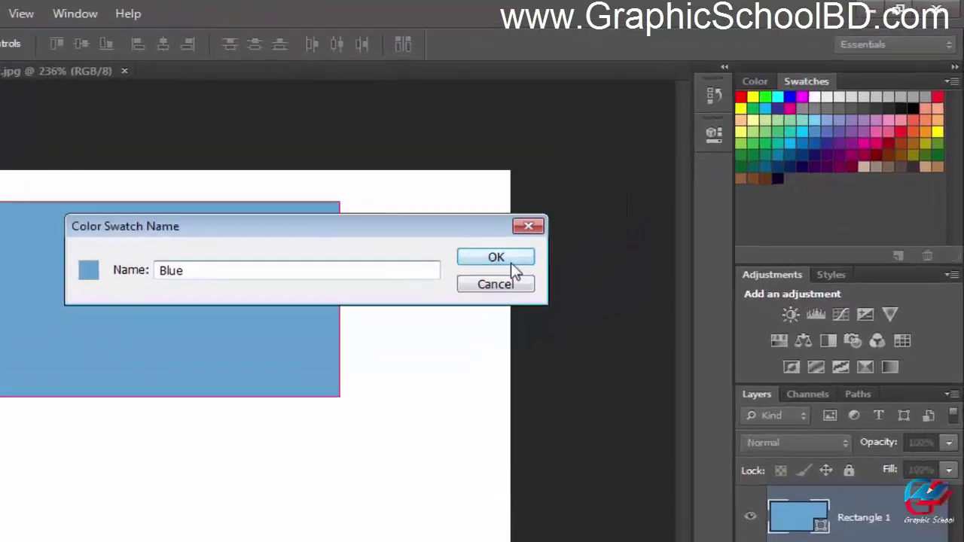
{"action": "left_click", "coordinate": [620, 188]}
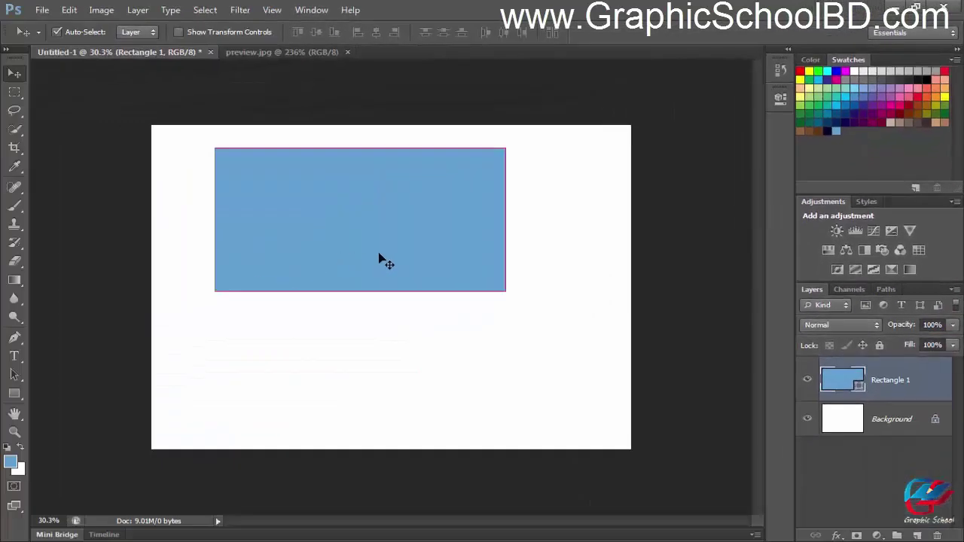
- Delete the blue rectangle shape from the Untitled-1 document
{"action": "left_click_drag", "start_coordinate": [294, 296], "coordinate": [228, 286]}
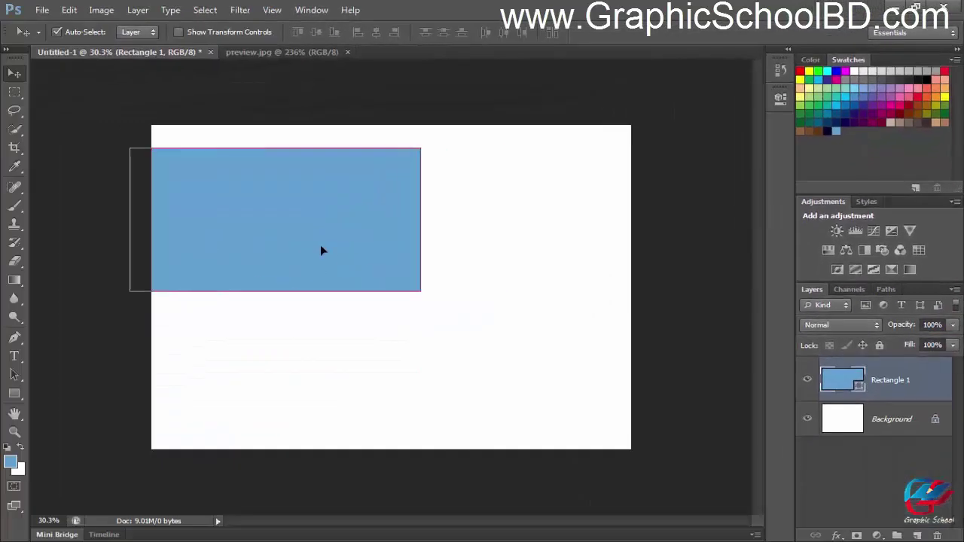
{"action": "key", "text": "Delete"}
- Select a rectangular area in the canvas's upper left with the marquee and swap the foreground and background colours
{"action": "left_click", "coordinate": [15, 92]}
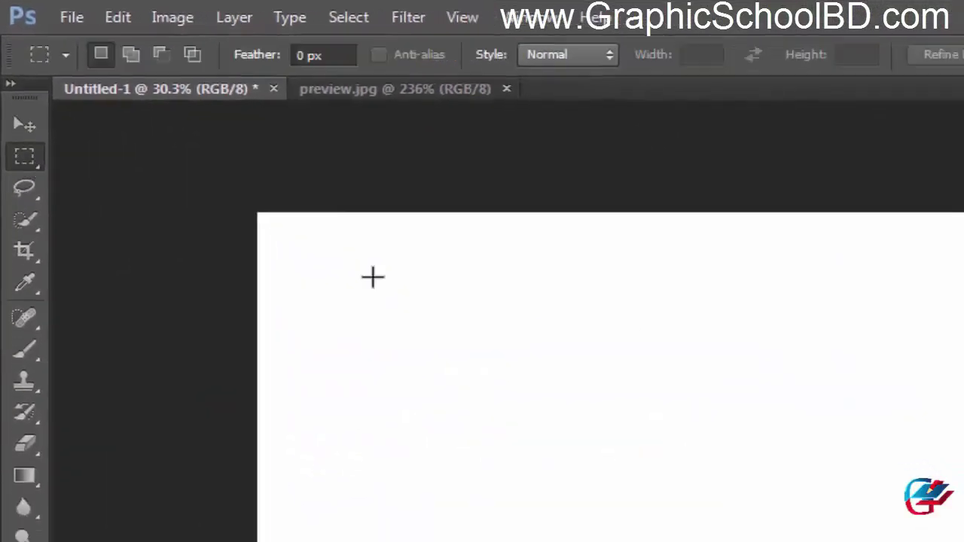
{"action": "left_click_drag", "start_coordinate": [230, 185], "coordinate": [385, 272]}
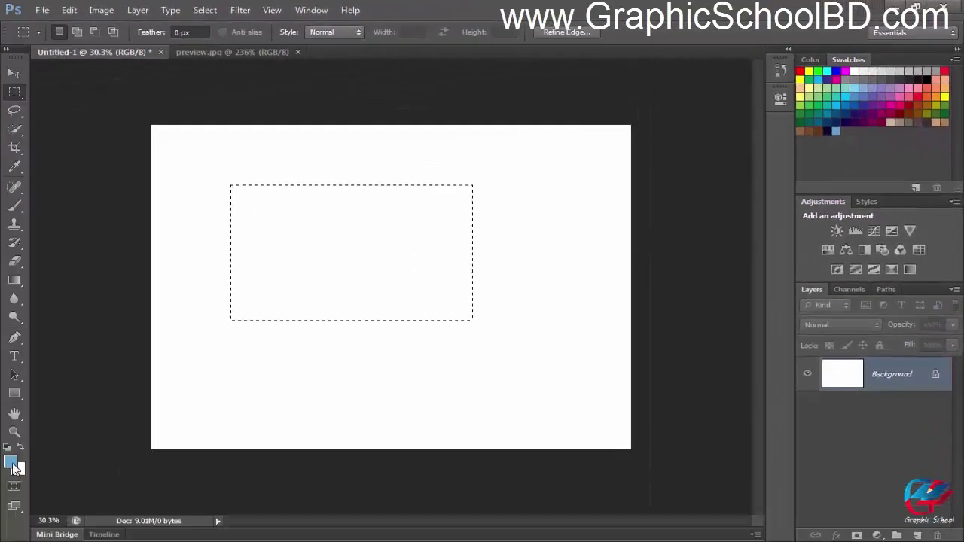
{"action": "key", "text": "x"}
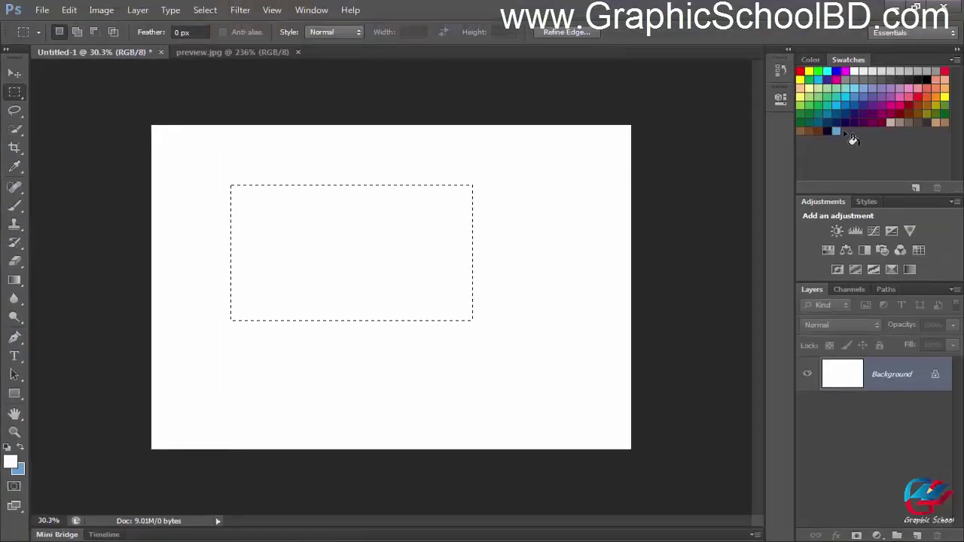
- Set the saved Blue swatch as the foreground colour and fill the selected rectangle with it
{"action": "left_click", "coordinate": [838, 131]}
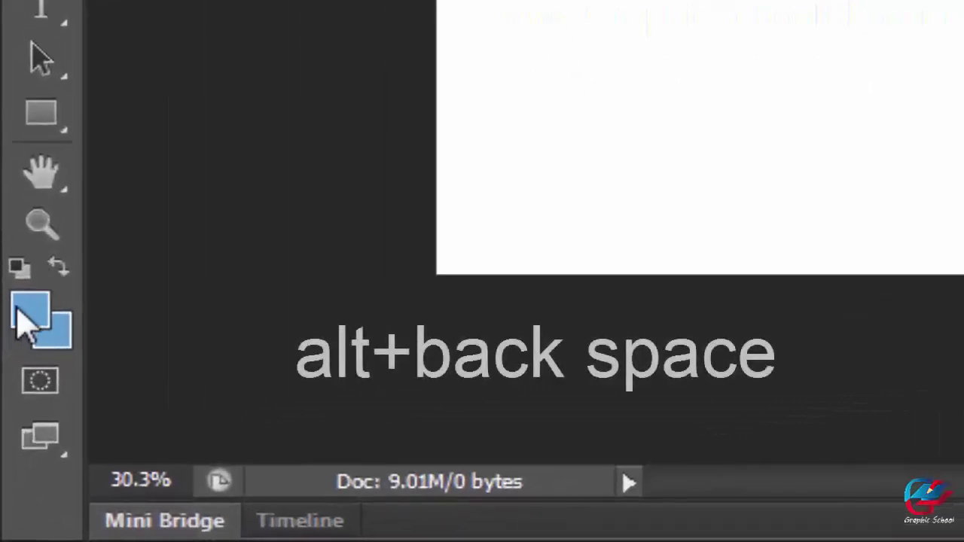
{"action": "key", "text": "alt+BackSpace"}
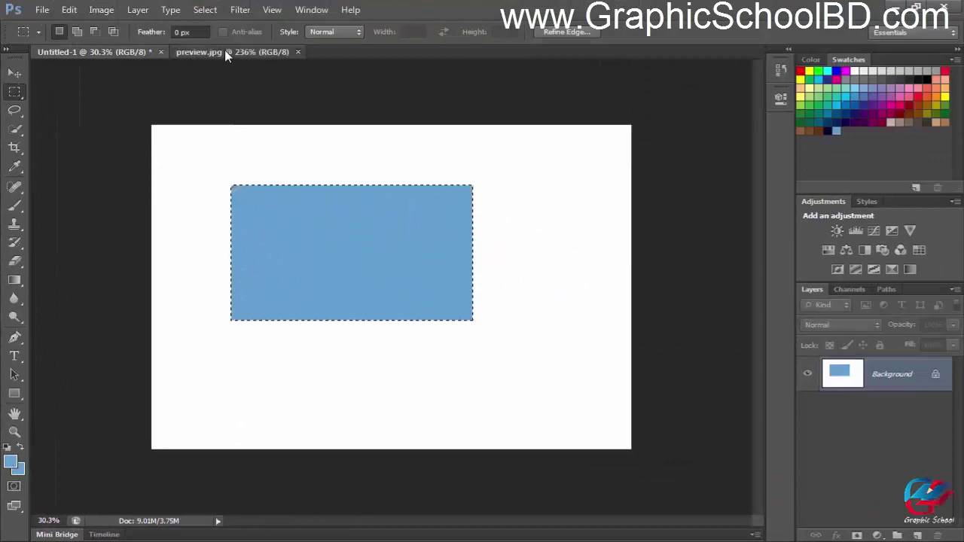
- Return to preview.jpg and activate the Eyedropper Tool over the blue hexagons
{"action": "left_click", "coordinate": [224, 49]}
{"action": "scroll", "coordinate": [534, 285], "scroll_direction": "down", "scroll_amount": 1}
{"action": "scroll", "coordinate": [333, 264], "scroll_direction": "up", "scroll_amount": 1}
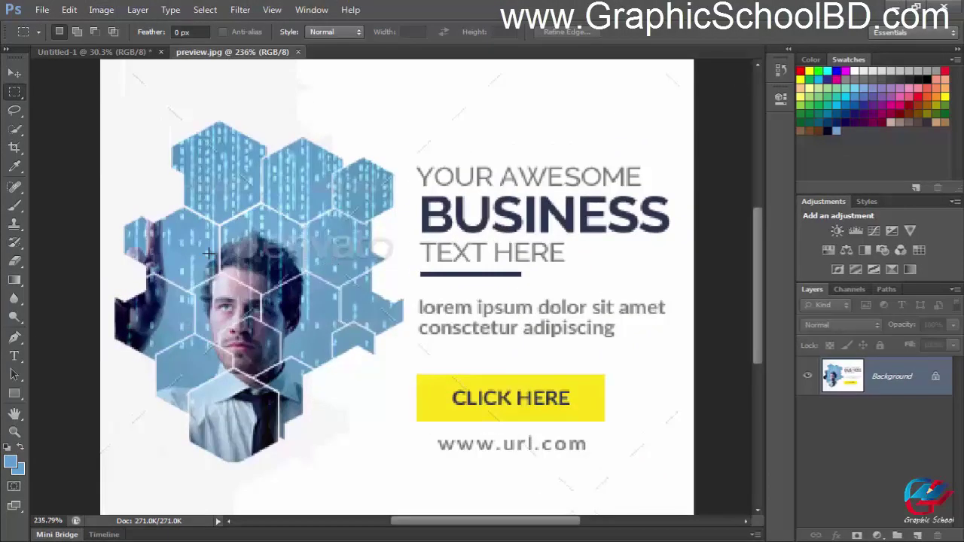
{"action": "scroll", "coordinate": [263, 268], "scroll_direction": "down", "scroll_amount": 1}
{"action": "scroll", "coordinate": [147, 276], "scroll_direction": "up", "scroll_amount": 2}
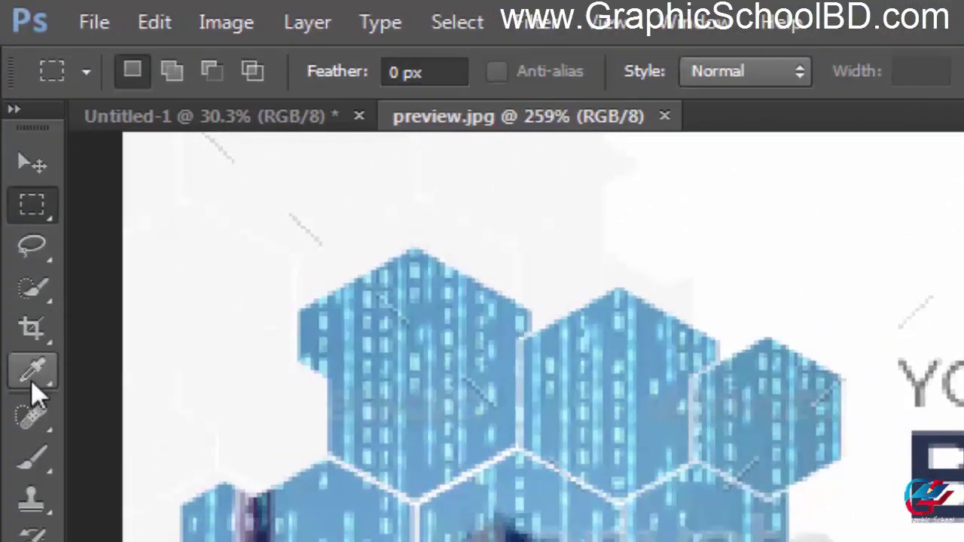
{"action": "left_click", "coordinate": [31, 376]}
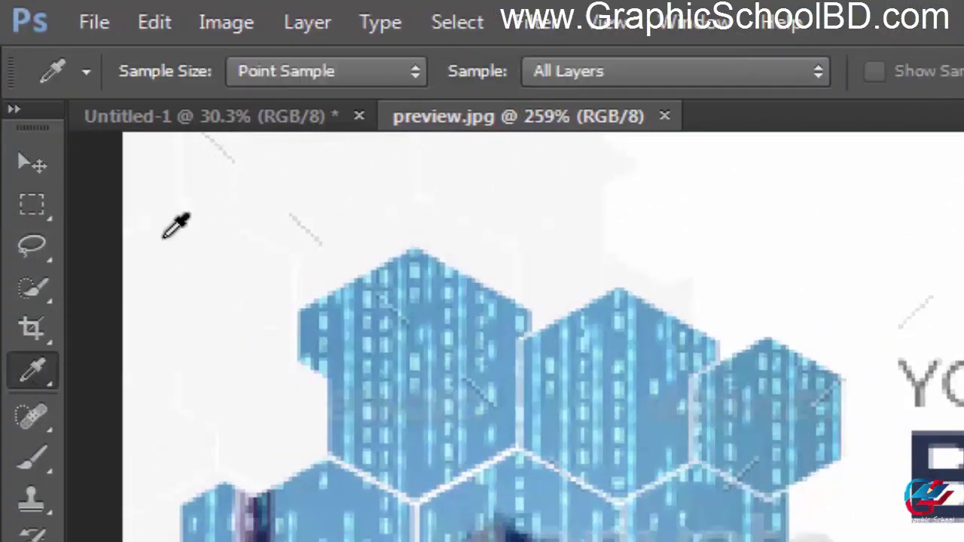
{"action": "scroll", "coordinate": [532, 392], "scroll_direction": "down", "scroll_amount": 1}
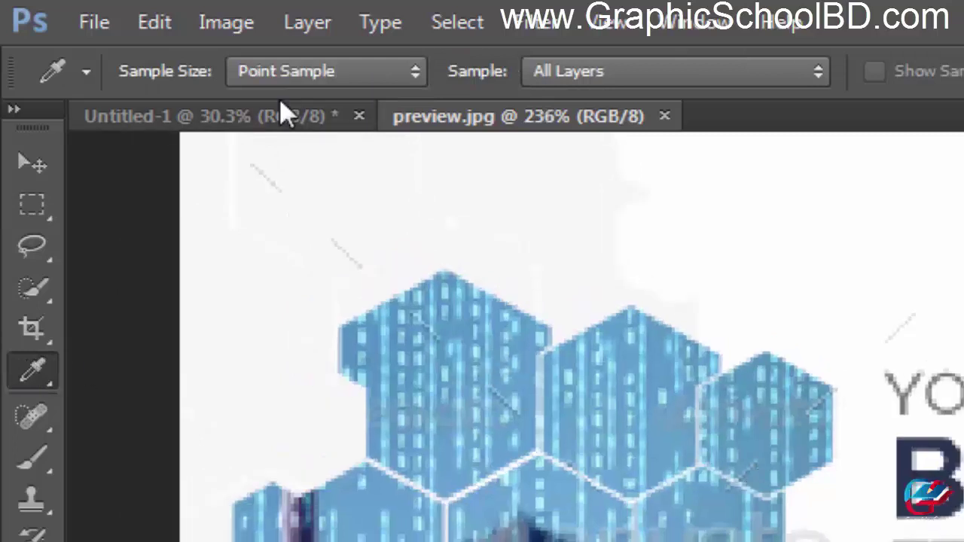
- Try the Eyedropper sample sizes 3 by 3 Average, 51 by 51 Average and 101 by 101 Average in turn
{"action": "left_click", "coordinate": [325, 71]}
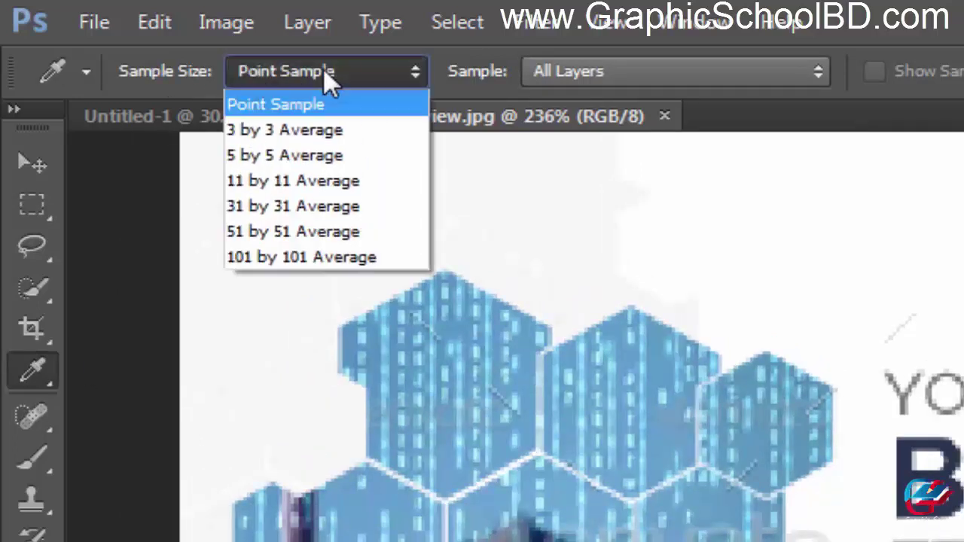
{"action": "left_click", "coordinate": [305, 132]}
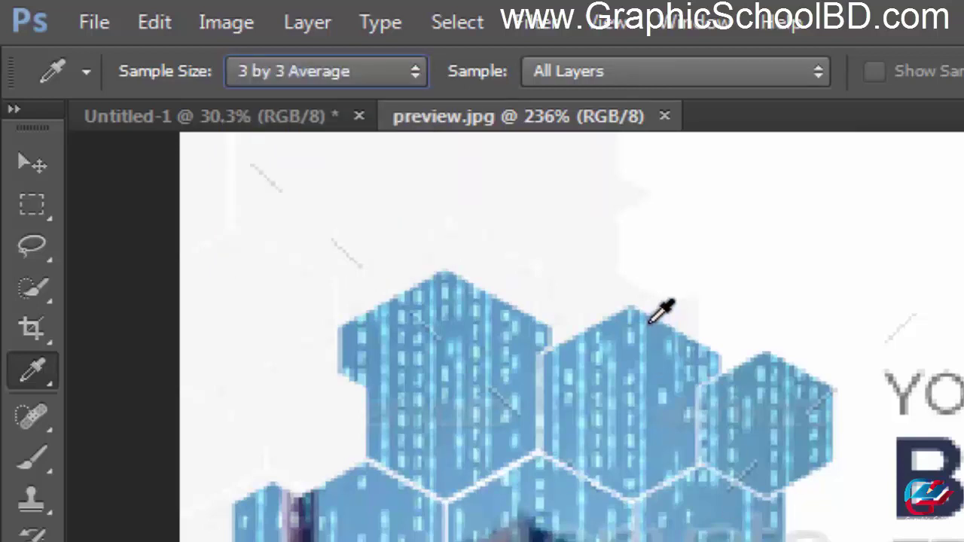
{"action": "left_click", "coordinate": [327, 77]}
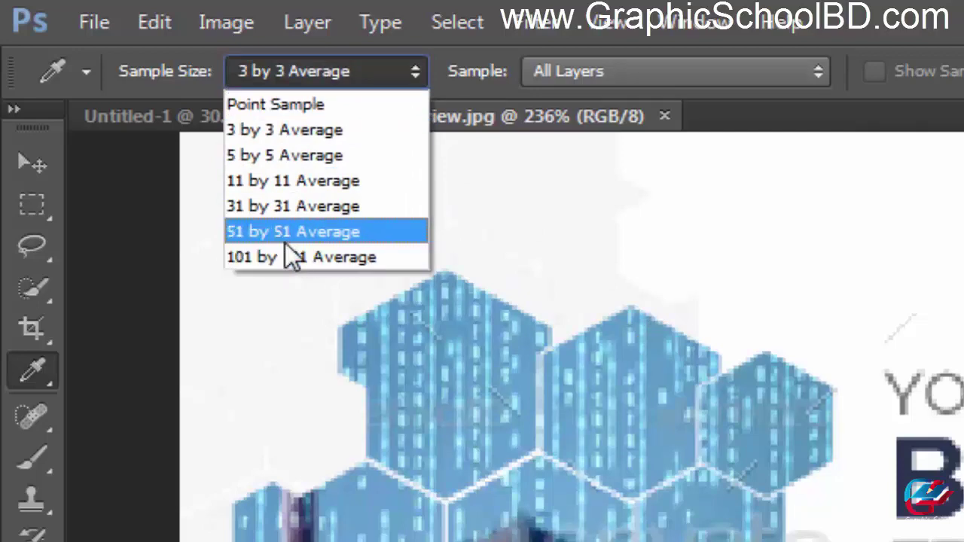
{"action": "left_click", "coordinate": [286, 238]}
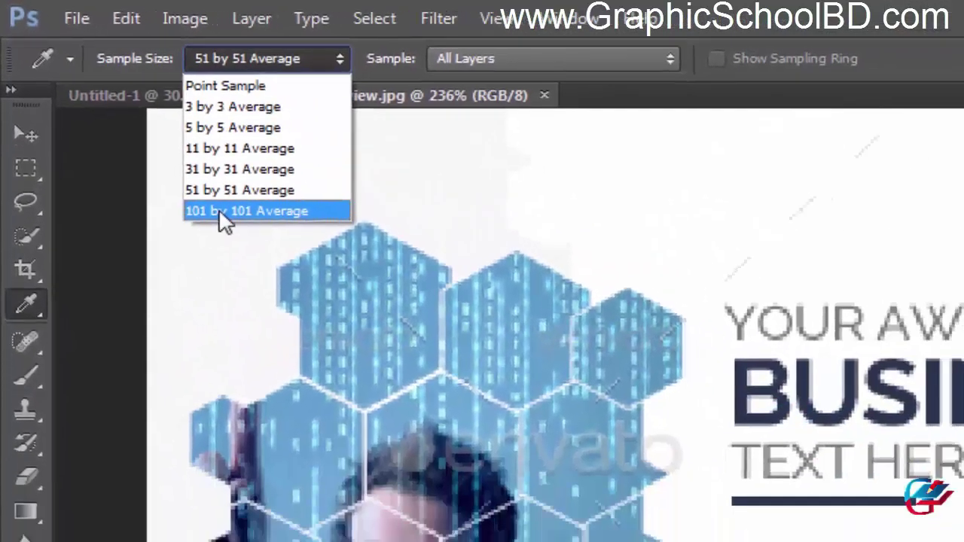
{"action": "left_click", "coordinate": [271, 179]}
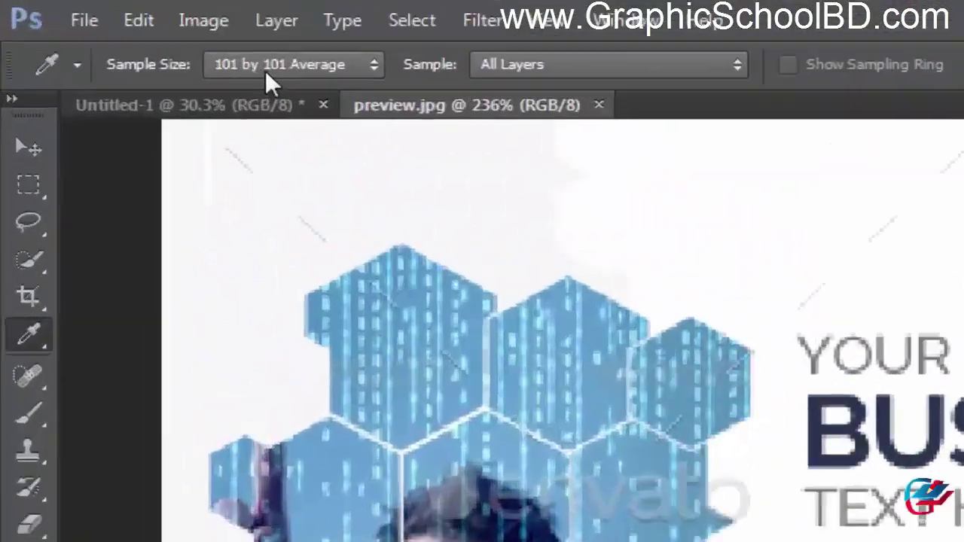
- Set the Eyedropper's sample size to Point Sample and its sampling source to All Layers
{"action": "left_click", "coordinate": [271, 68]}
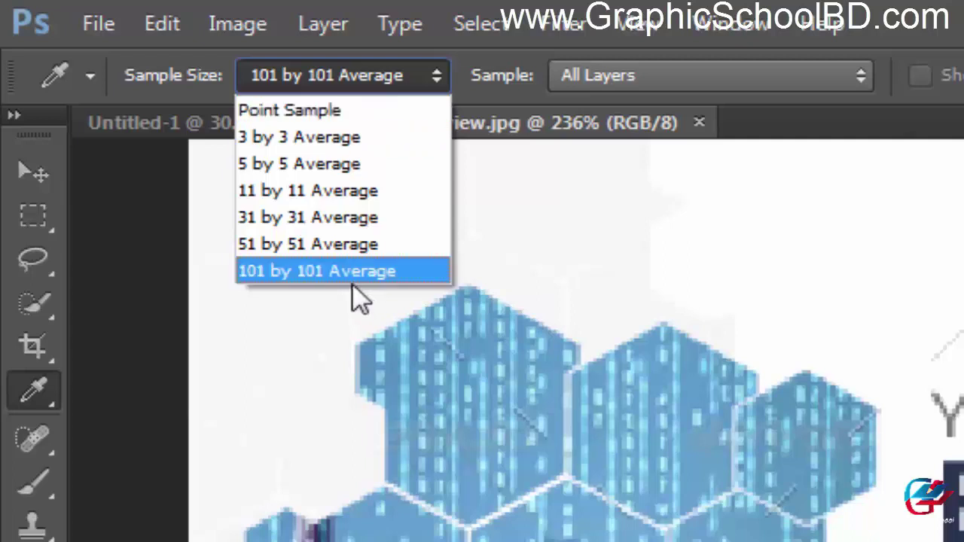
{"action": "left_click", "coordinate": [348, 109]}
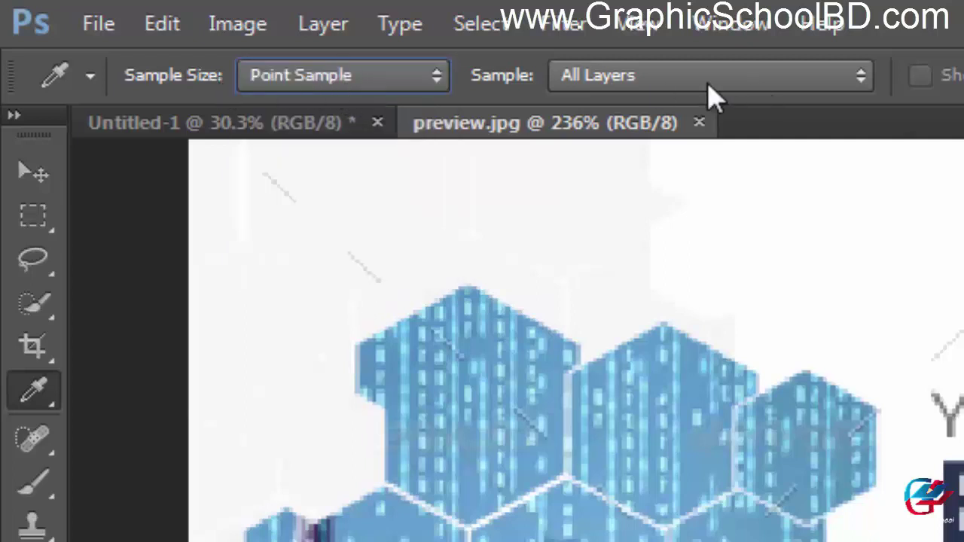
{"action": "left_click", "coordinate": [689, 76]}
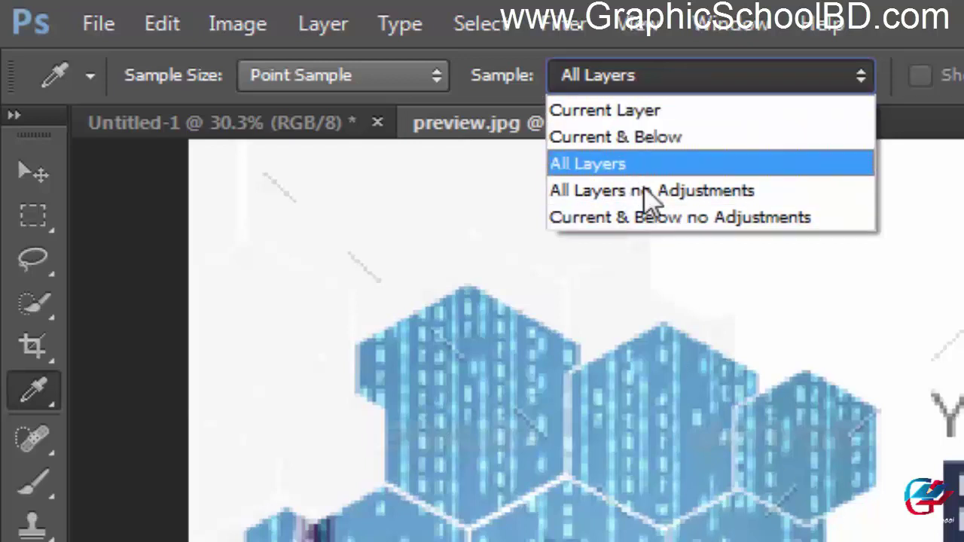
{"action": "left_click", "coordinate": [636, 166]}
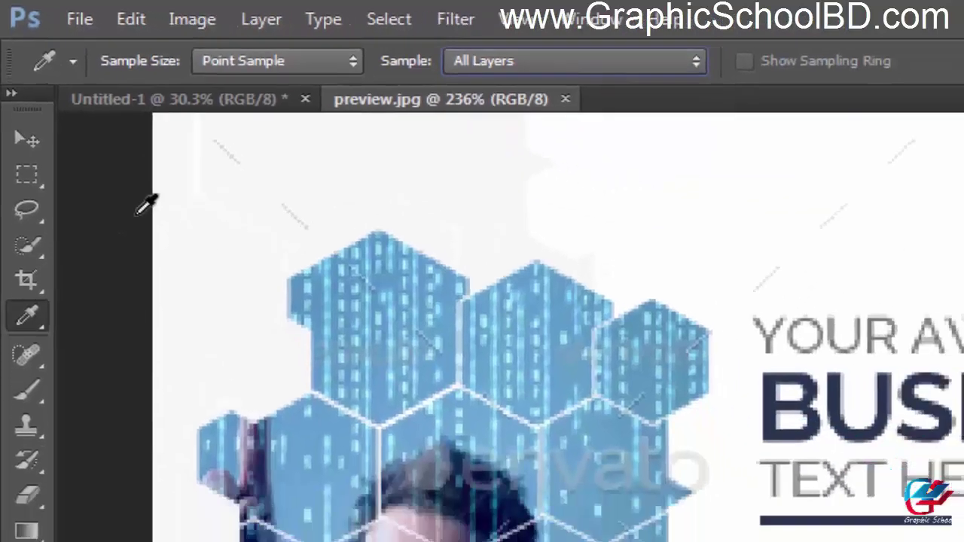